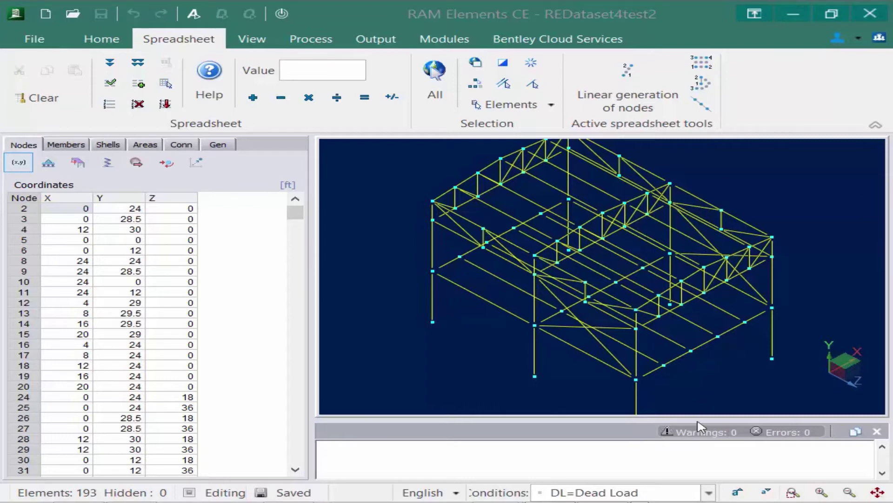
Keep Dead Load active, switch to the Front XY elevation and window-select the roof truss top chord
left_click(710, 492)
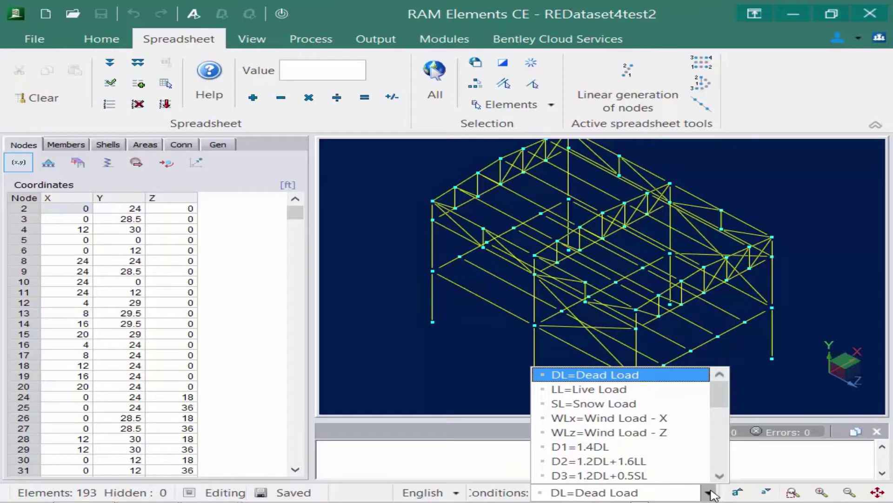
left_click(709, 492)
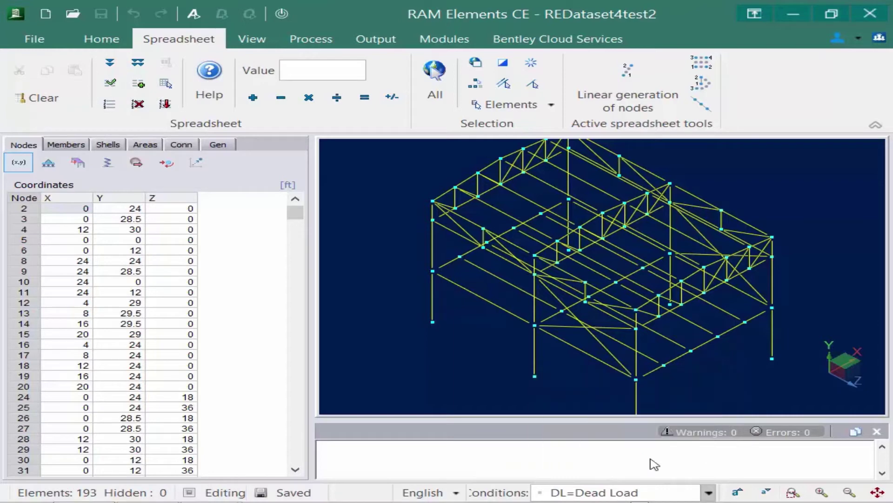
right_click(480, 320)
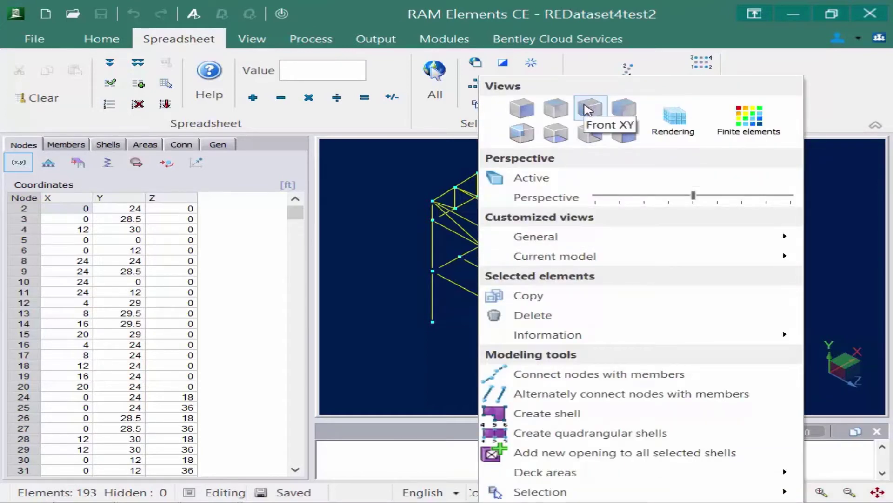
left_click(589, 109)
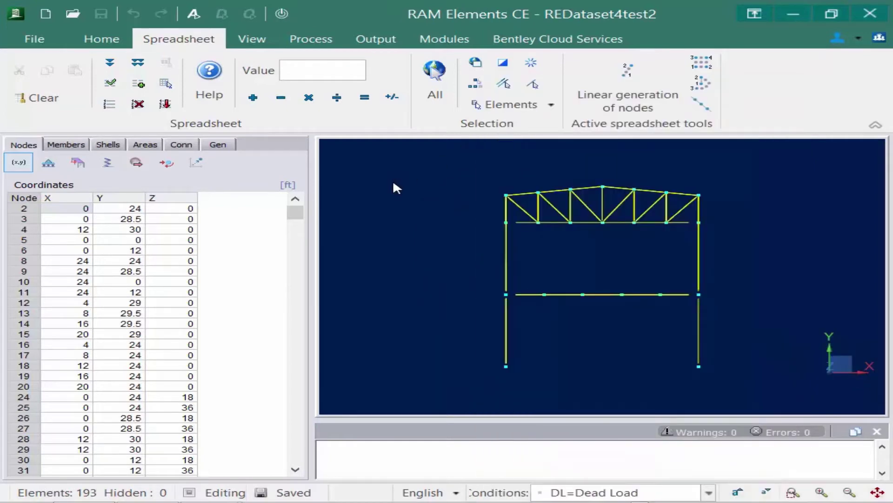
left_click_drag(752, 207, 476, 172)
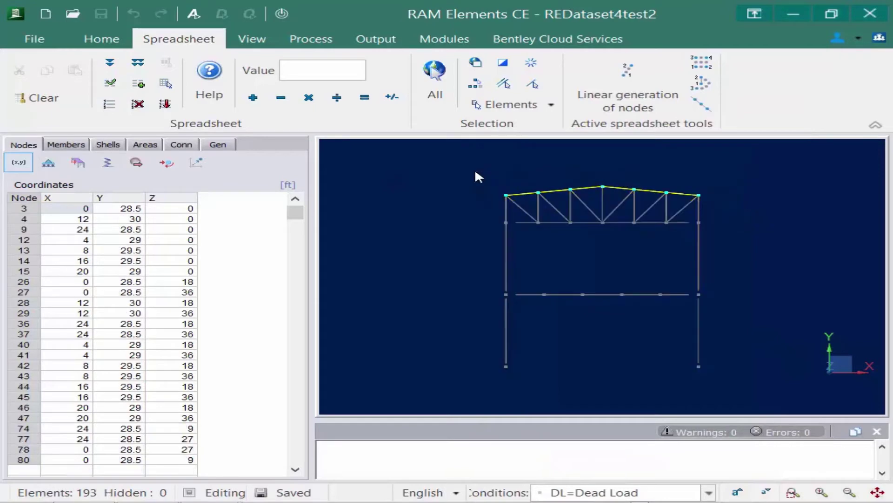
Hide every element except the selected top chord and view the roof from above as a plan
left_click(477, 63)
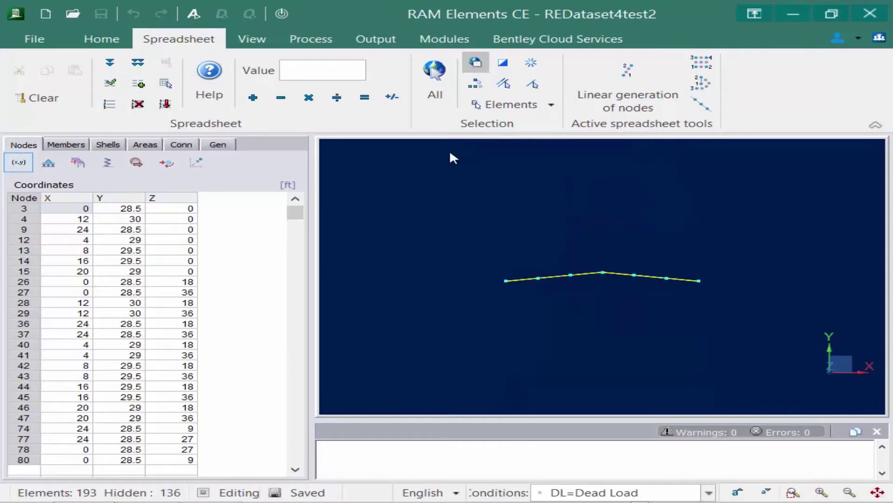
right_click(425, 286)
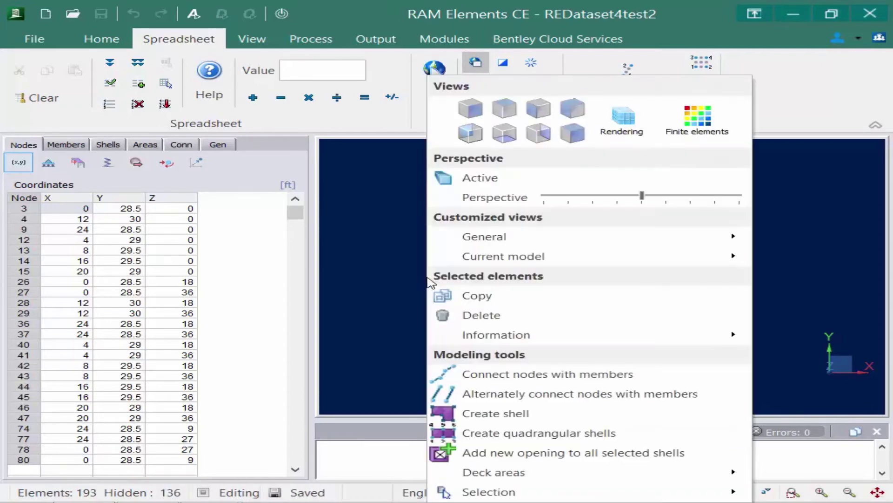
left_click(504, 108)
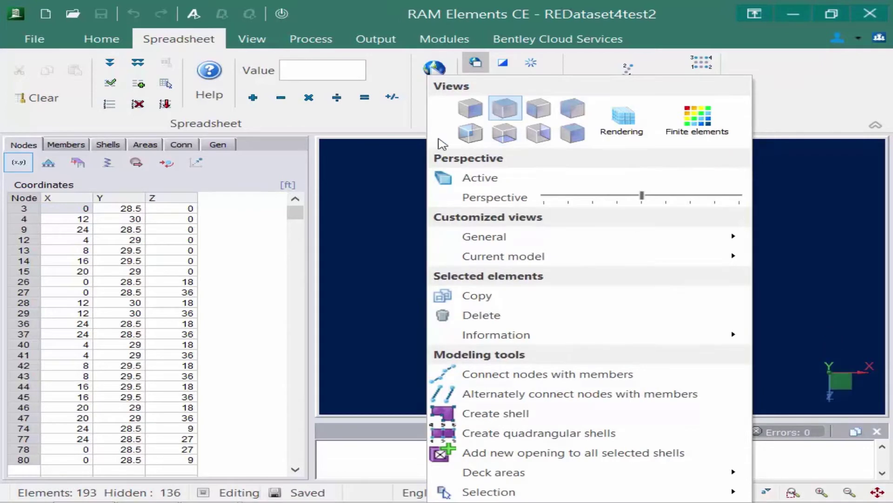
left_click(362, 206)
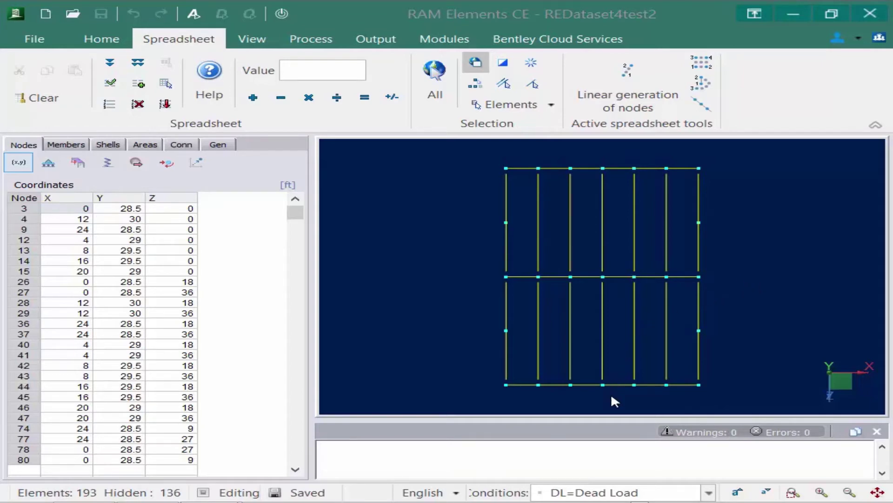
Window-select the left three roof bays and show the empty Areas spreadsheet
left_click_drag(610, 396, 463, 158)
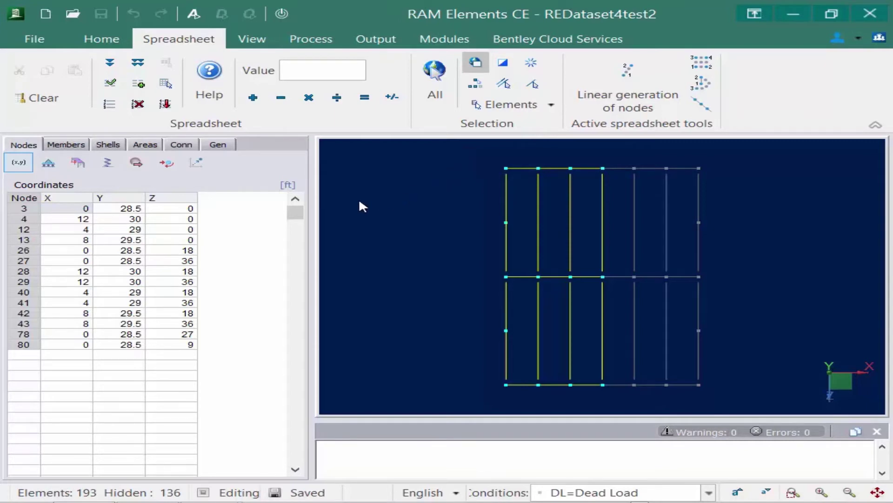
left_click(144, 145)
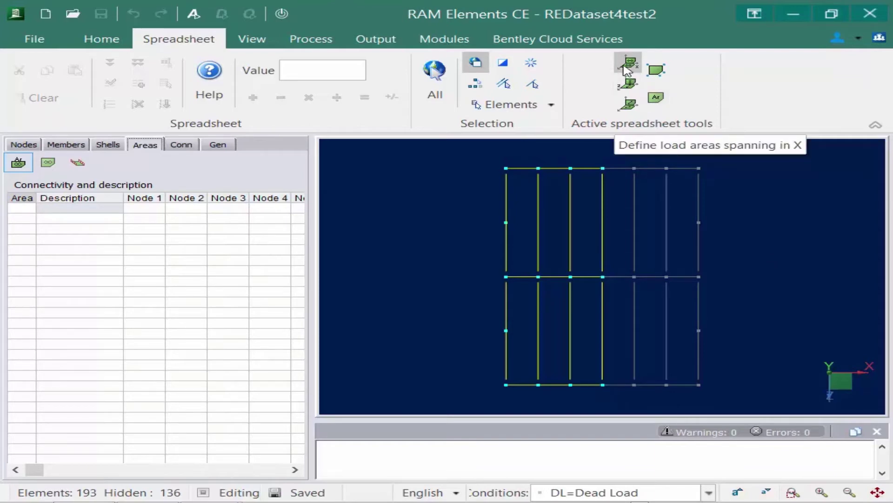
Define X-spanning load areas on the left and right roof bays, then select all twelve areas
left_click(626, 70)
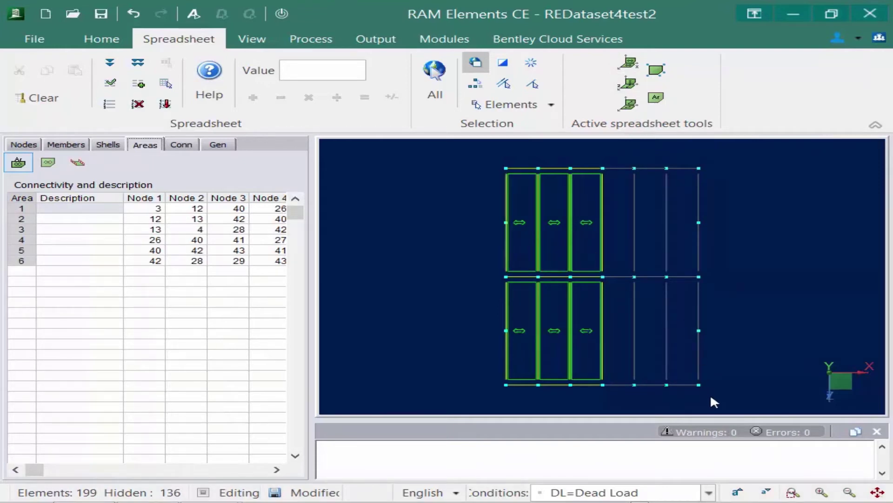
left_click_drag(717, 397, 595, 156)
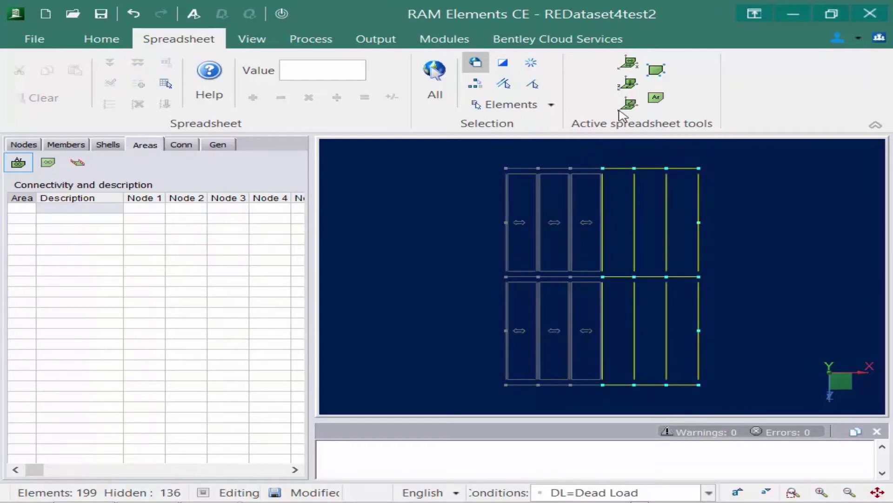
left_click(630, 64)
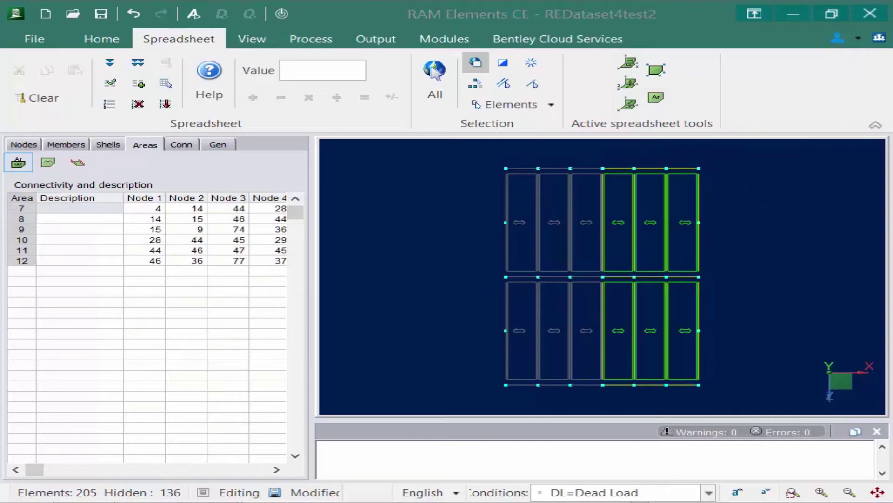
left_click(394, 349)
left_click_drag(737, 399, 449, 146)
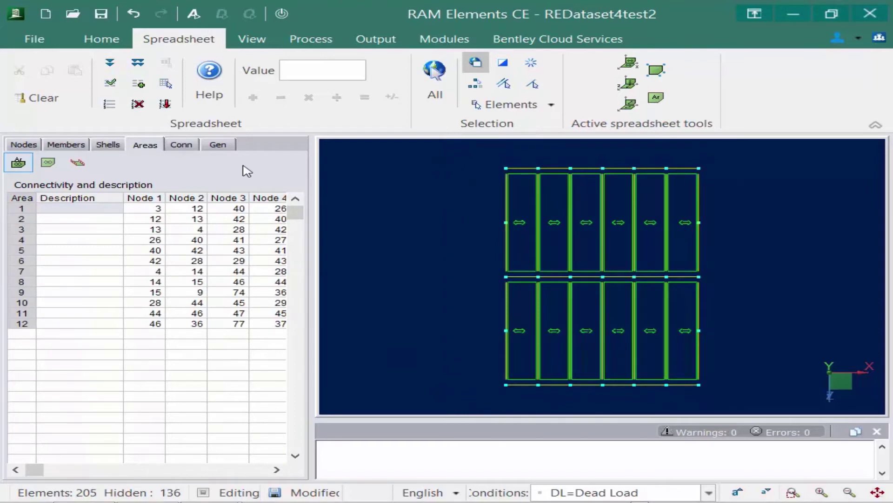
Show the deck spanning table: all twelve areas one-way with span vector 0.992278, 0.124035, 0
left_click(47, 163)
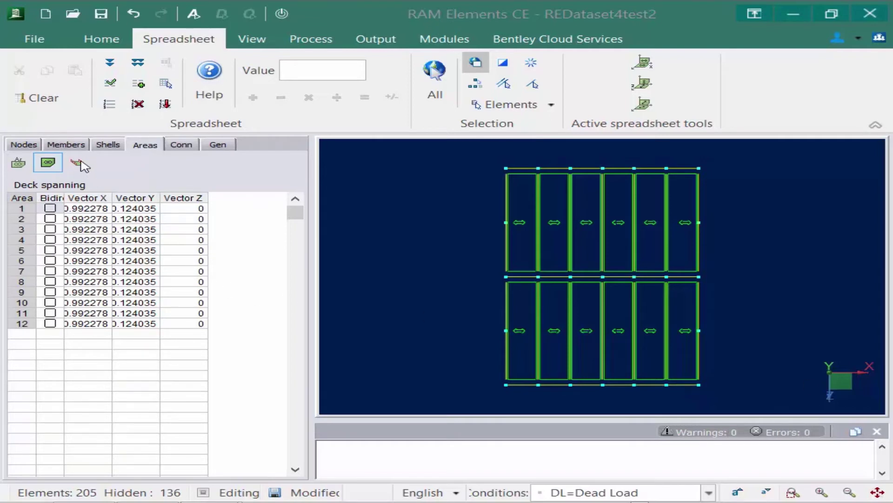
Enter a 0.02 kip/ft² pressure for area 1 in the Surface load sheet
left_click(81, 165)
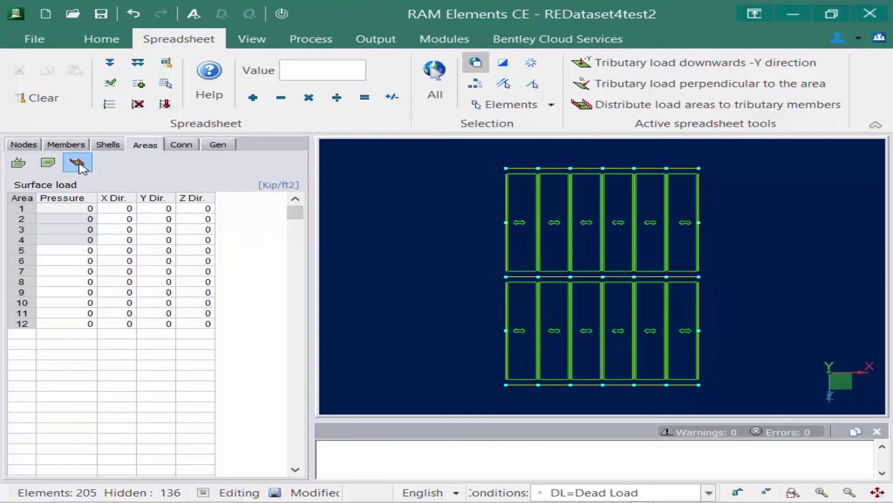
left_click(63, 209)
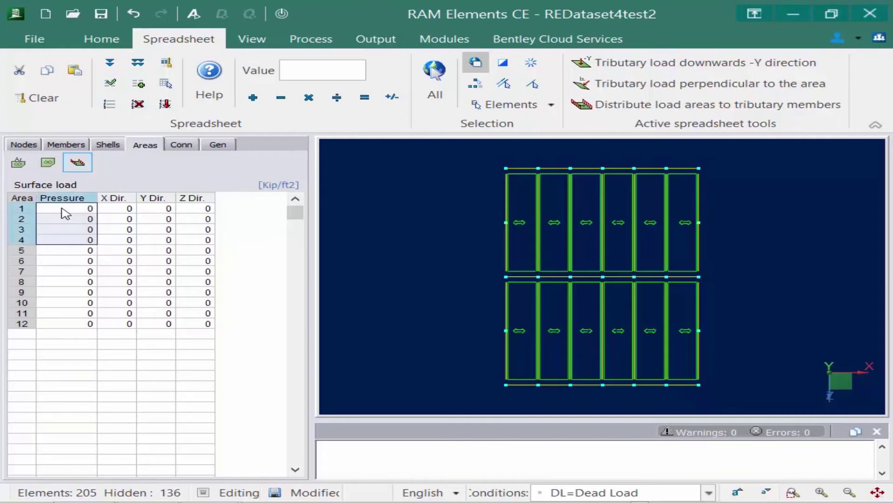
left_click(65, 213)
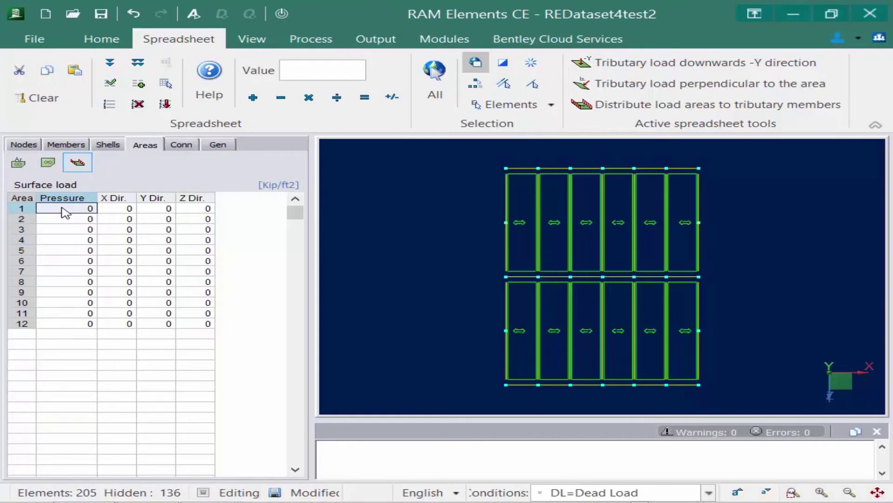
type("0.02")
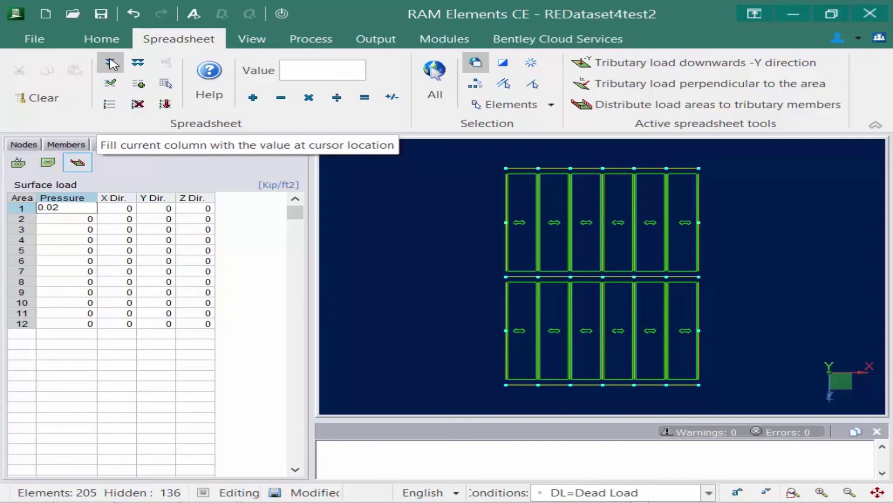
Fill the 0.02 kip/ft² pressure down all 12 areas and set the direction to -Y
left_click(112, 64)
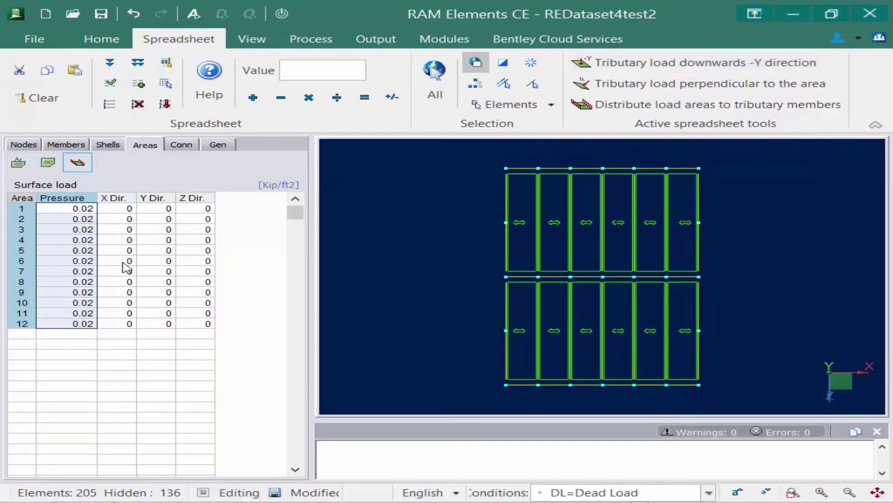
left_click(630, 64)
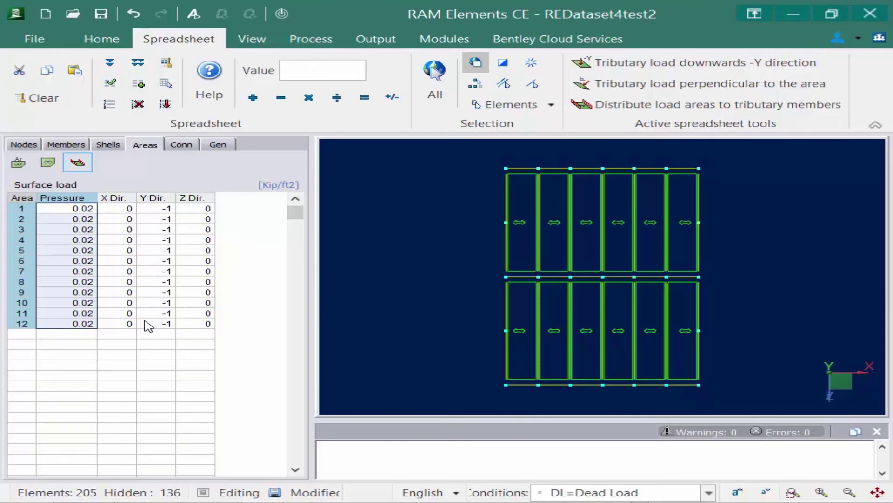
Switch the roof model to an isometric 3D view
right_click(407, 271)
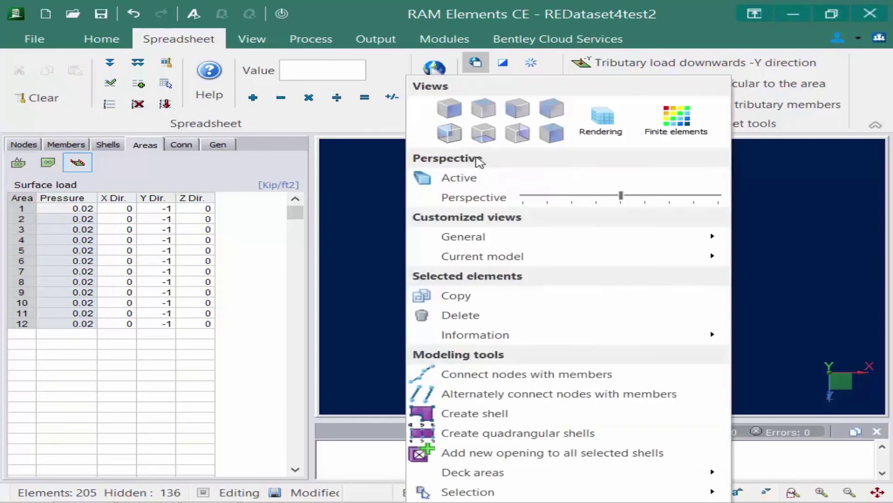
left_click(544, 112)
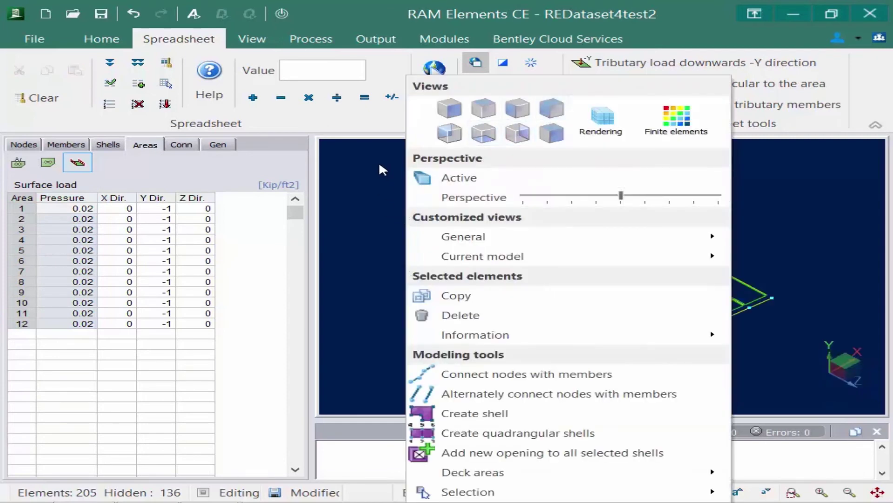
left_click(353, 13)
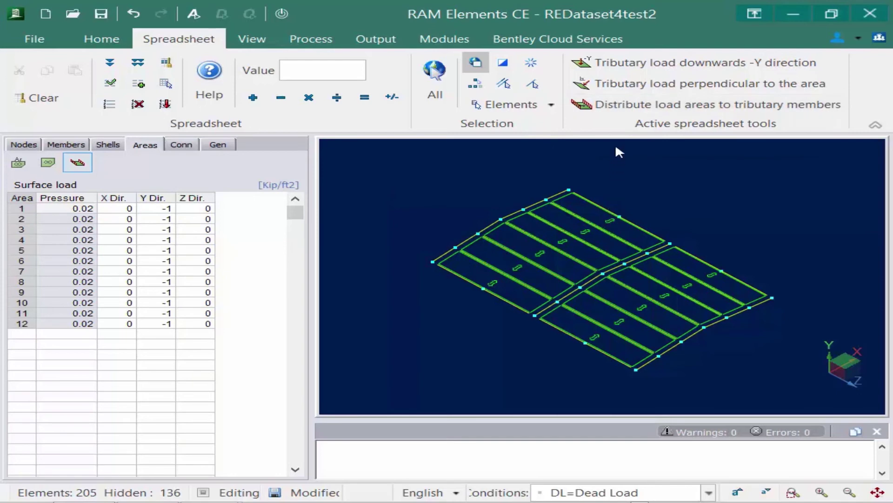
Distribute the roof area loads onto their tributary members as distributed member loads
left_click(611, 107)
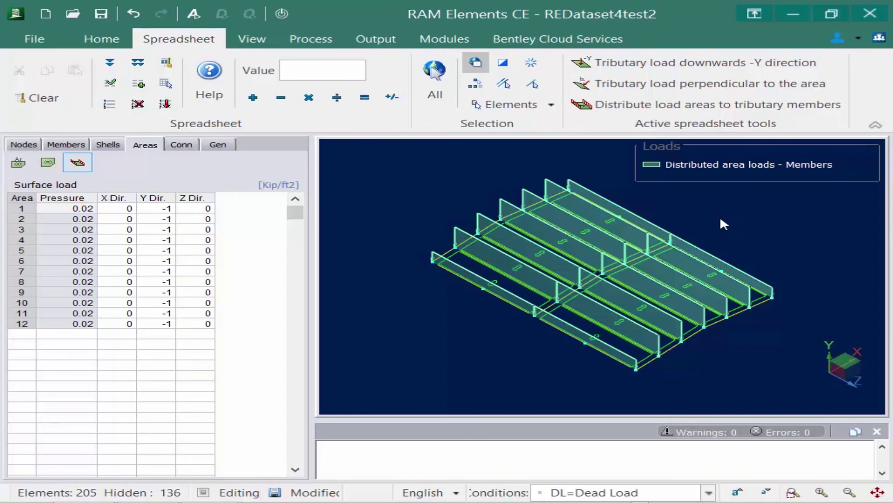
left_click(249, 40)
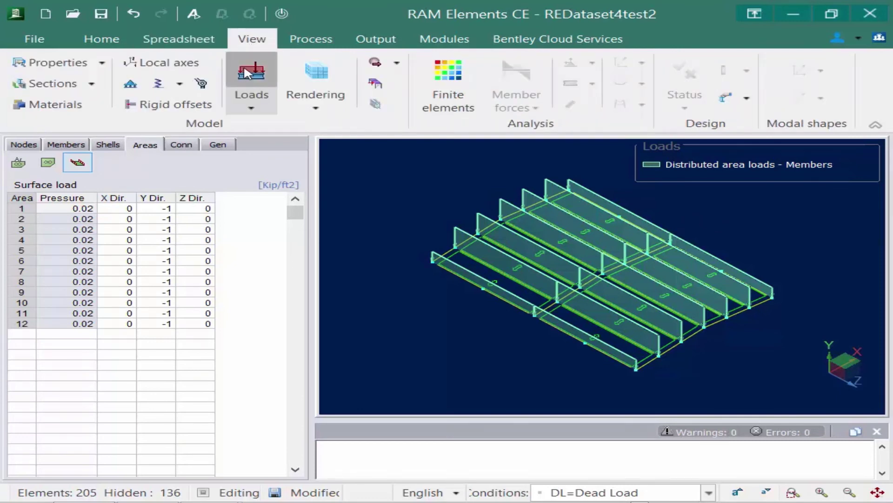
Turn on load values, labelling members -0.0806 kip/ft interior and -0.0403 kip/ft on edges
left_click(248, 109)
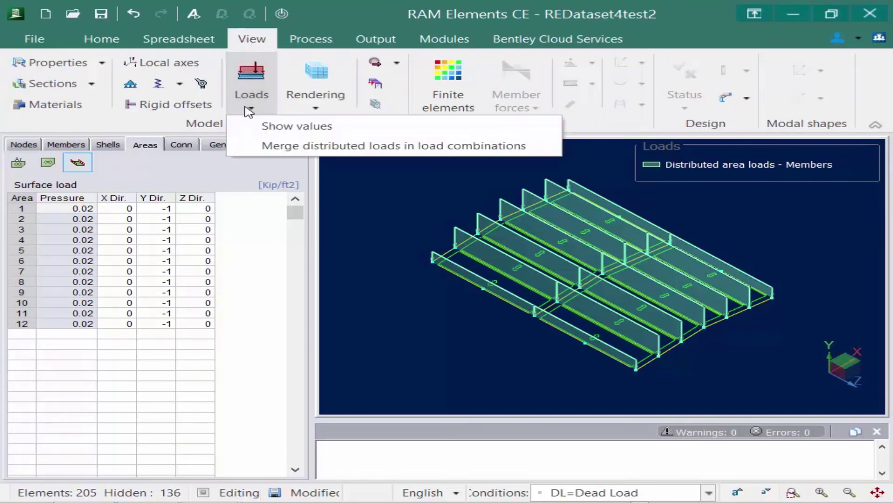
left_click(256, 127)
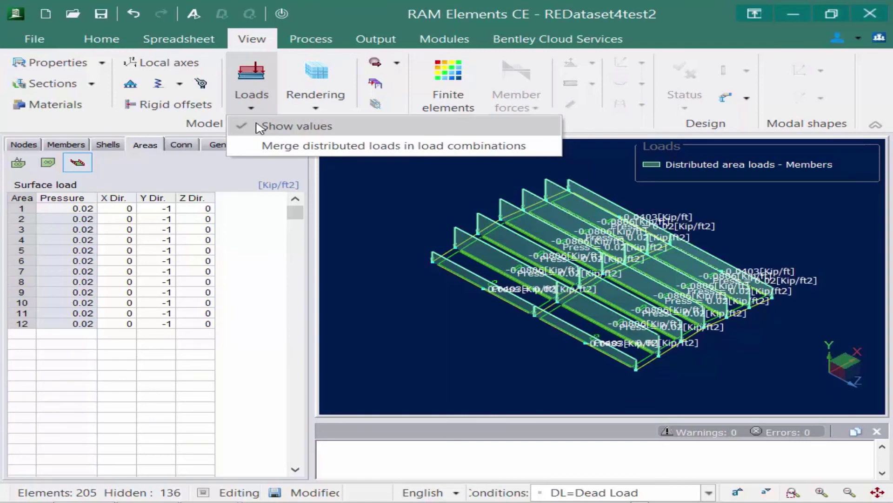
left_click(377, 211)
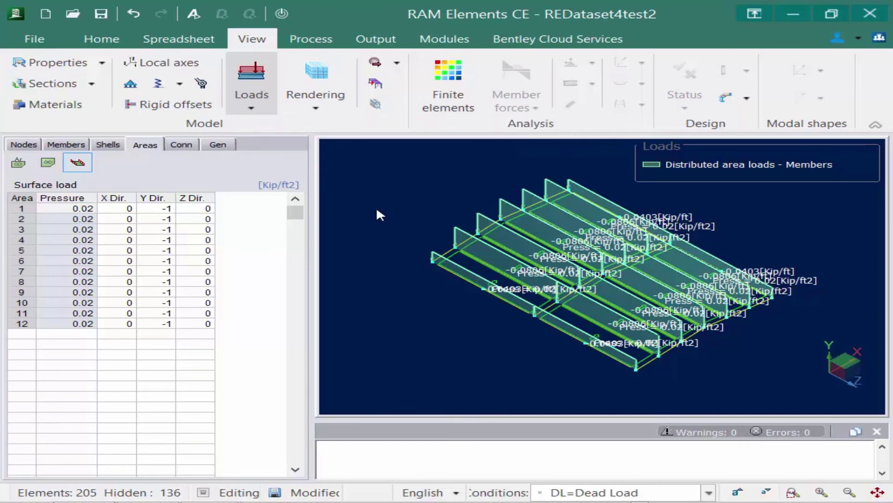
left_click(108, 41)
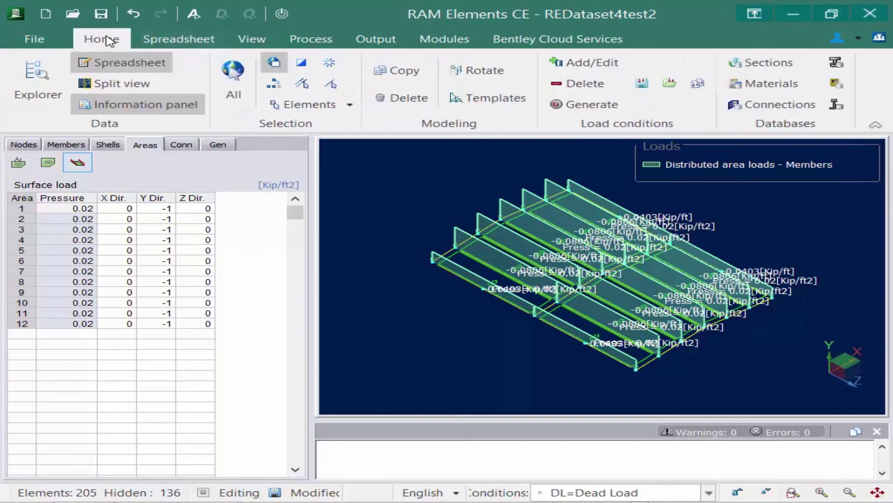
Turn off 'Hide unselected elements' so all 205 frame elements show under the roof loads
left_click(275, 64)
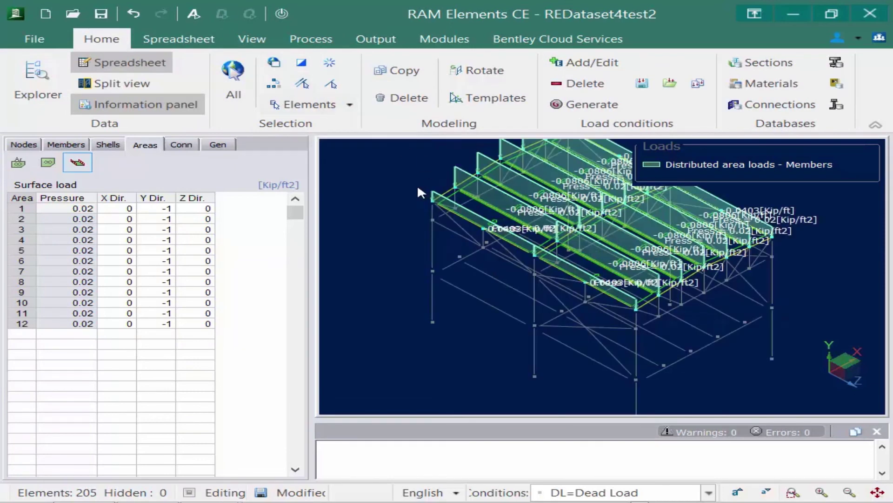